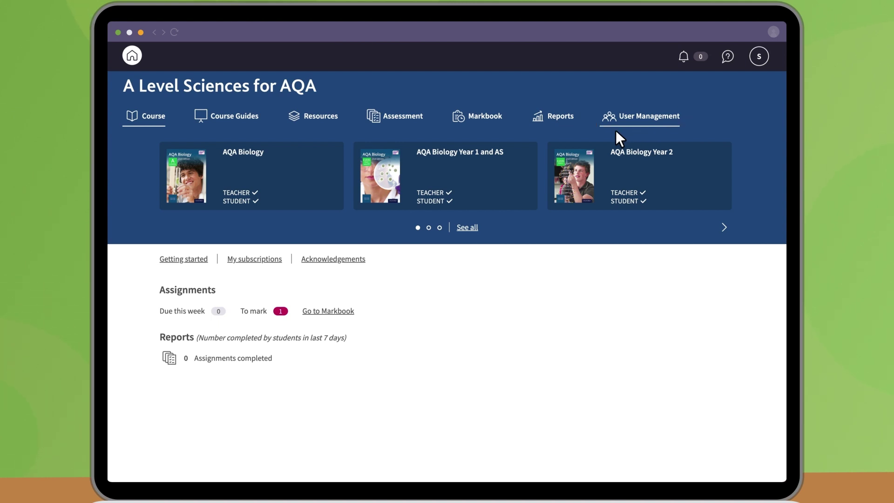
Page the AQA Biology ebook ahead to 3.2 The electron microscope and list its resources.
{"action": "left_click", "coordinate": [306, 175]}
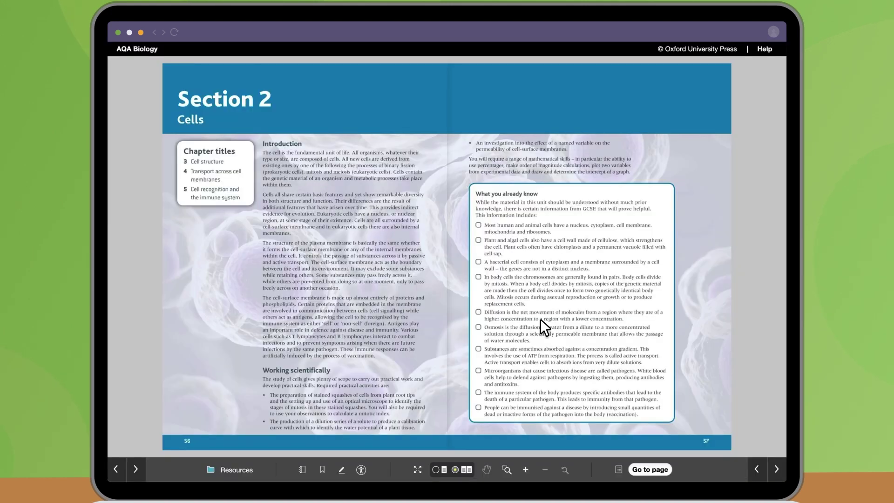
{"action": "left_click", "coordinate": [777, 469]}
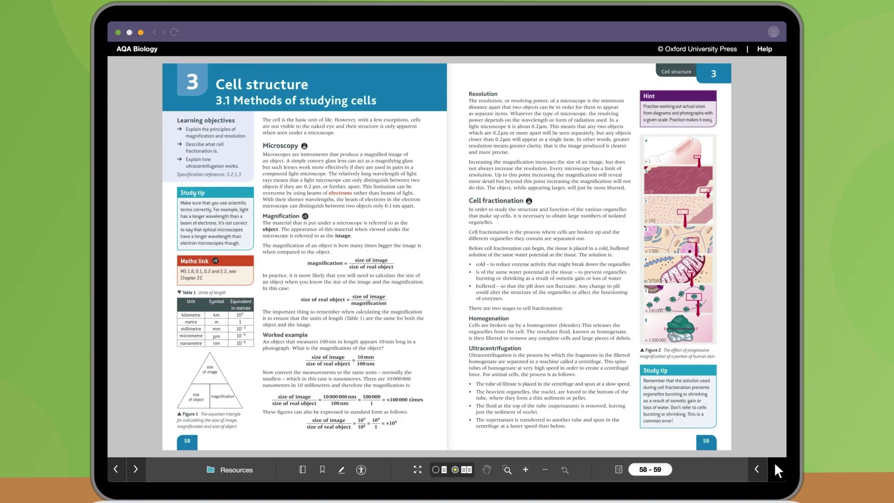
{"action": "left_click", "coordinate": [777, 470]}
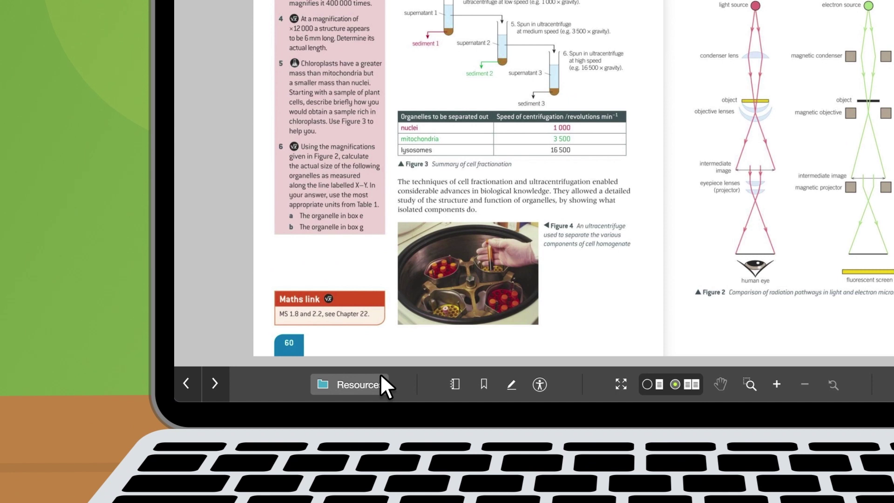
{"action": "left_click", "coordinate": [380, 384]}
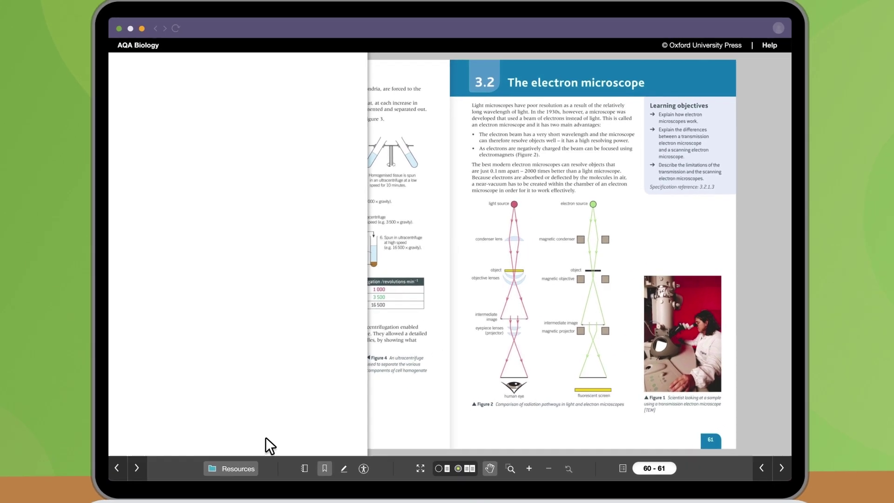
{"action": "scroll", "coordinate": [342, 295], "scroll_direction": "down", "scroll_amount": 3}
{"action": "scroll", "coordinate": [342, 295], "scroll_direction": "down", "scroll_amount": 2}
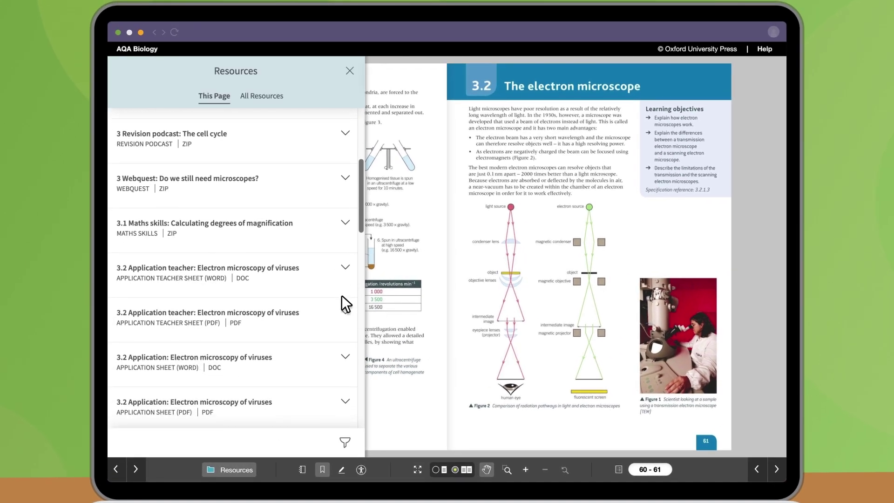
{"action": "scroll", "coordinate": [342, 295], "scroll_direction": "down", "scroll_amount": 2}
{"action": "scroll", "coordinate": [342, 295], "scroll_direction": "down", "scroll_amount": 3}
{"action": "scroll", "coordinate": [342, 295], "scroll_direction": "down", "scroll_amount": 2}
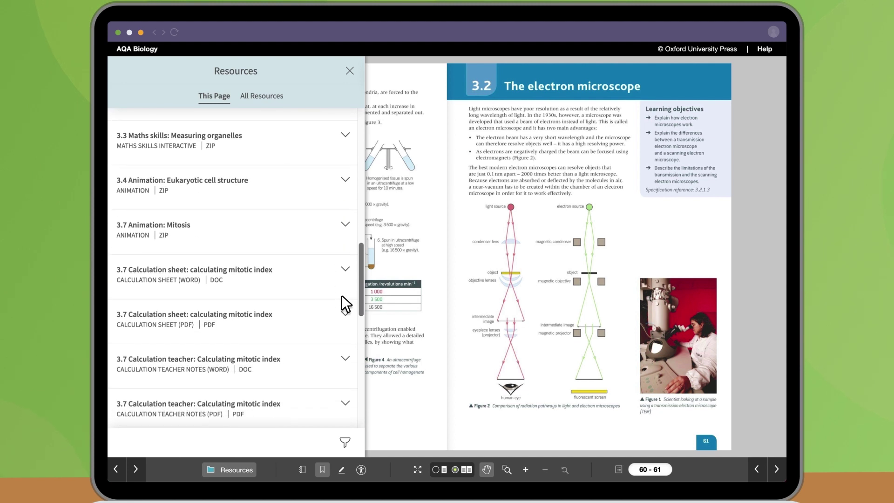
{"action": "scroll", "coordinate": [341, 295], "scroll_direction": "down", "scroll_amount": 2}
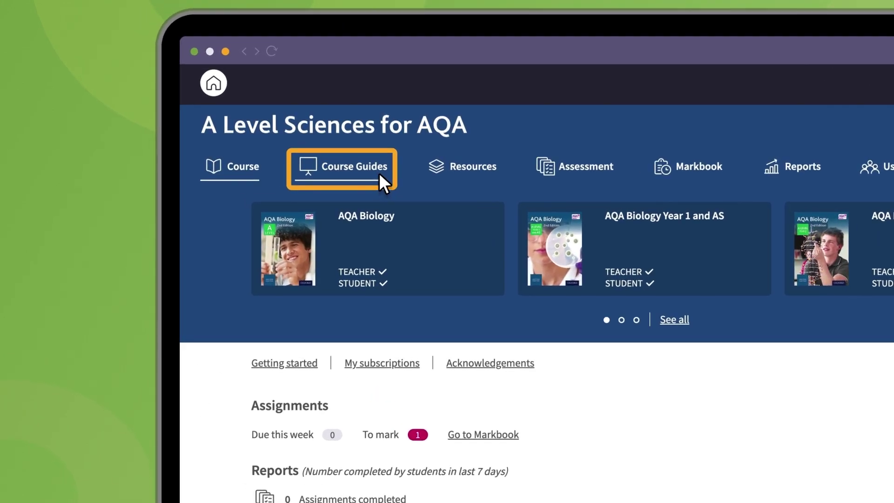
Page the 11 Photosynthesis guide to 11.2 Oxidation and reduction and play its revision podcast.
{"action": "left_click", "coordinate": [378, 172]}
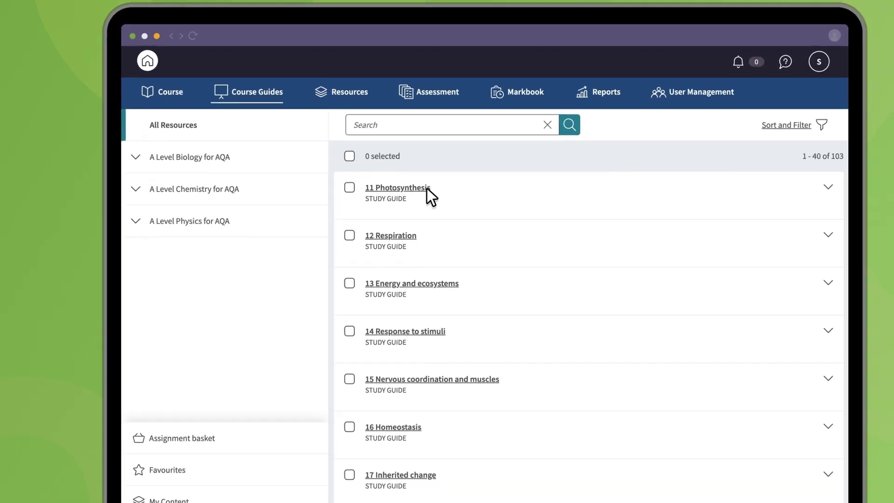
{"action": "left_click", "coordinate": [394, 174]}
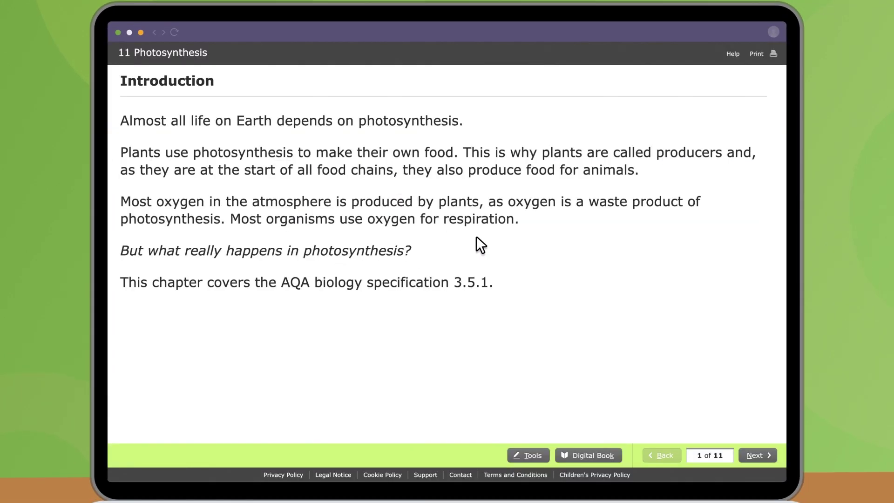
{"action": "left_click", "coordinate": [766, 451]}
{"action": "left_click", "coordinate": [766, 451]}
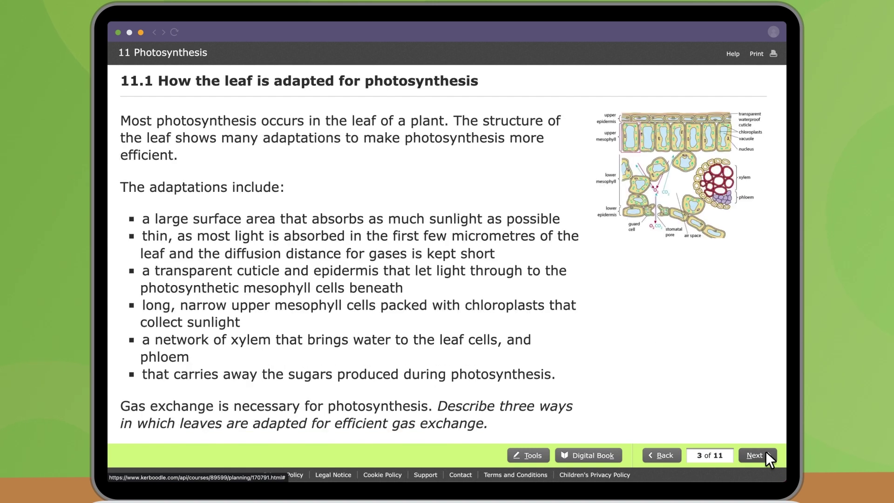
{"action": "left_click", "coordinate": [767, 451]}
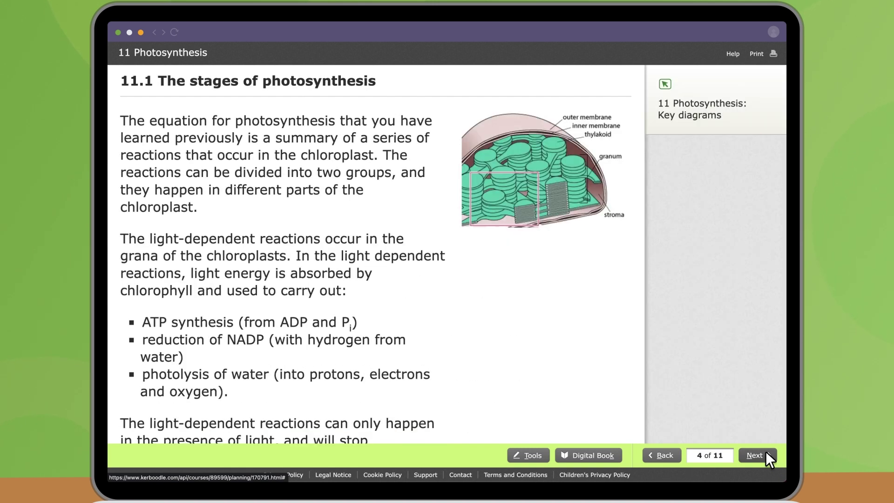
{"action": "left_click", "coordinate": [766, 452]}
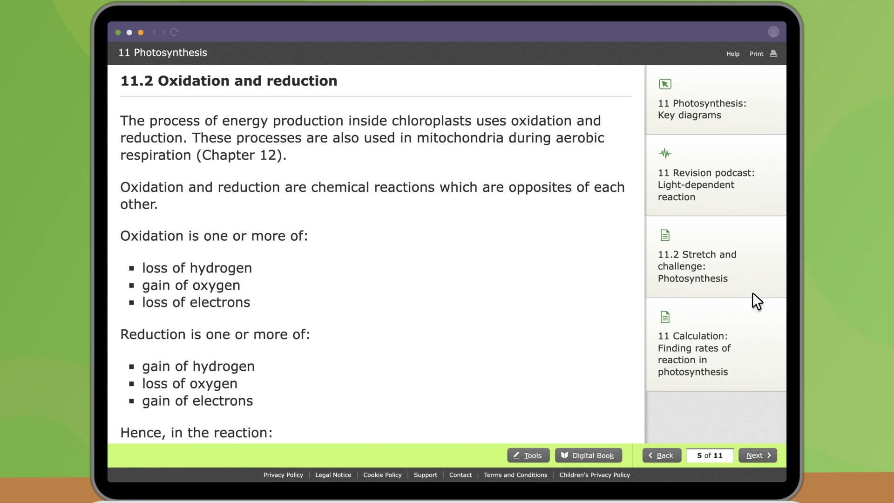
{"action": "left_click", "coordinate": [744, 189]}
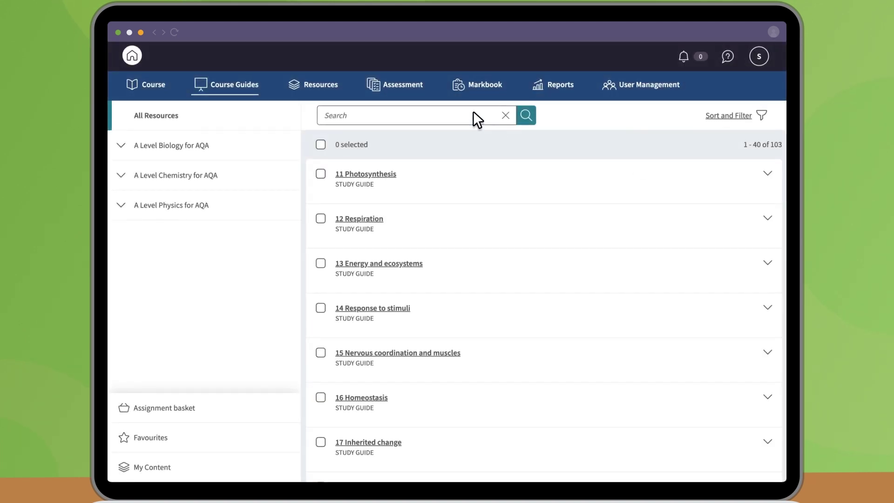
{"action": "type", "text": "eme"}
{"action": "left_click", "coordinate": [525, 115]}
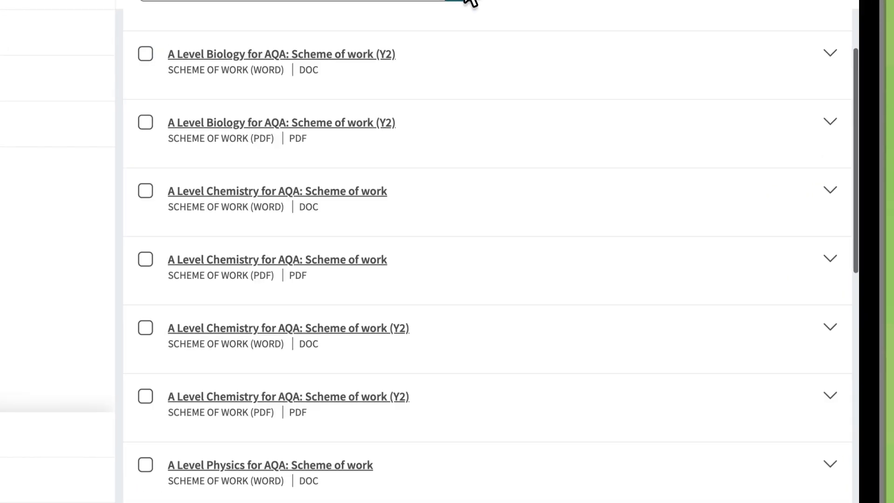
{"action": "scroll", "coordinate": [470, 3], "scroll_direction": "down", "scroll_amount": 4}
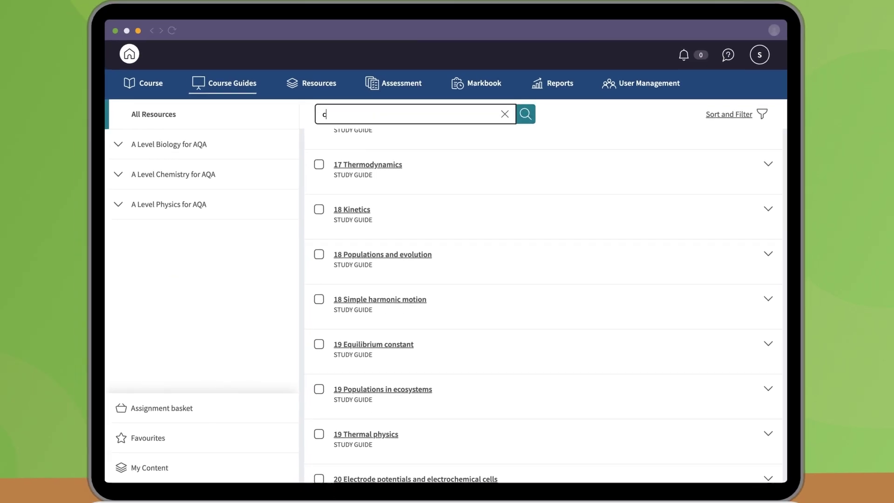
{"action": "left_click", "coordinate": [527, 116]}
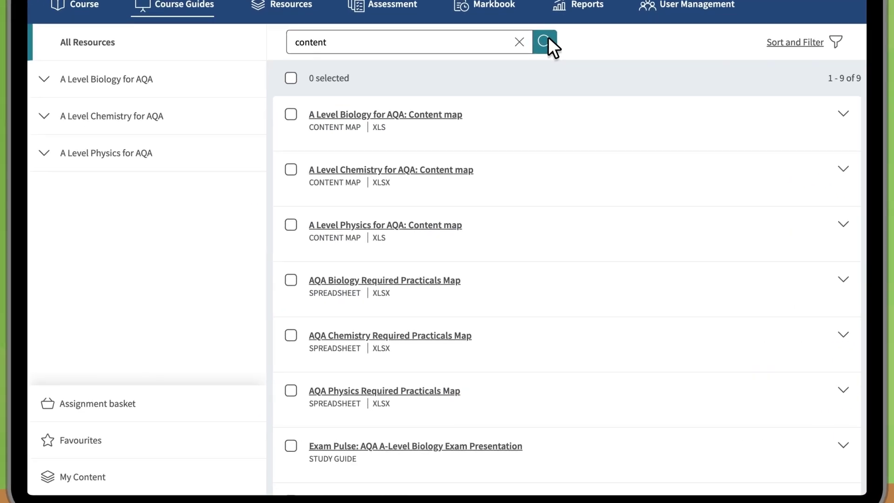
{"action": "scroll", "coordinate": [549, 37], "scroll_direction": "down", "scroll_amount": 3}
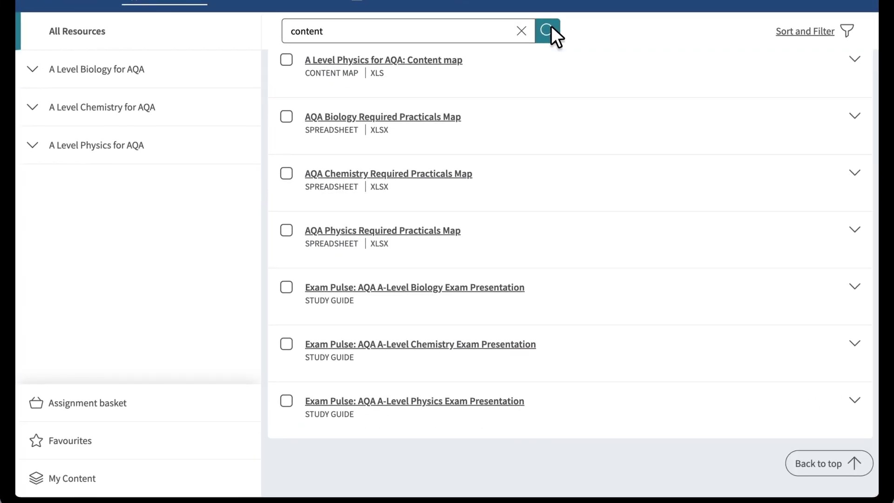
{"action": "scroll", "coordinate": [551, 31], "scroll_direction": "up", "scroll_amount": 5}
Narrow Resources to A Level Biology for AQA, Year 1 and AS, 1 Biological molecules.
{"action": "left_click", "coordinate": [522, 31]}
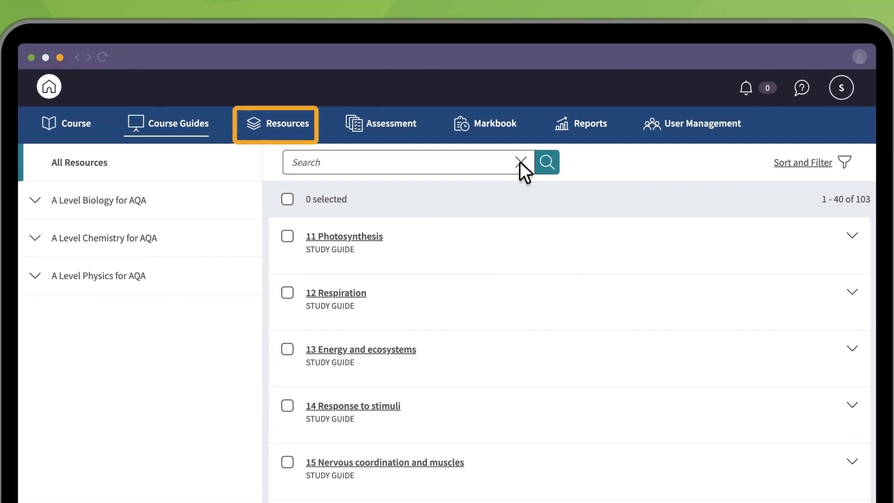
{"action": "left_click", "coordinate": [301, 129]}
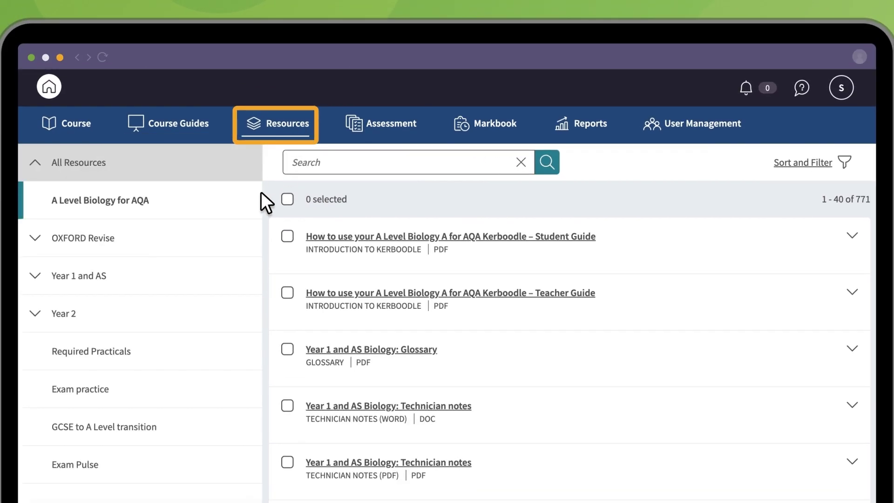
{"action": "left_click", "coordinate": [228, 248]}
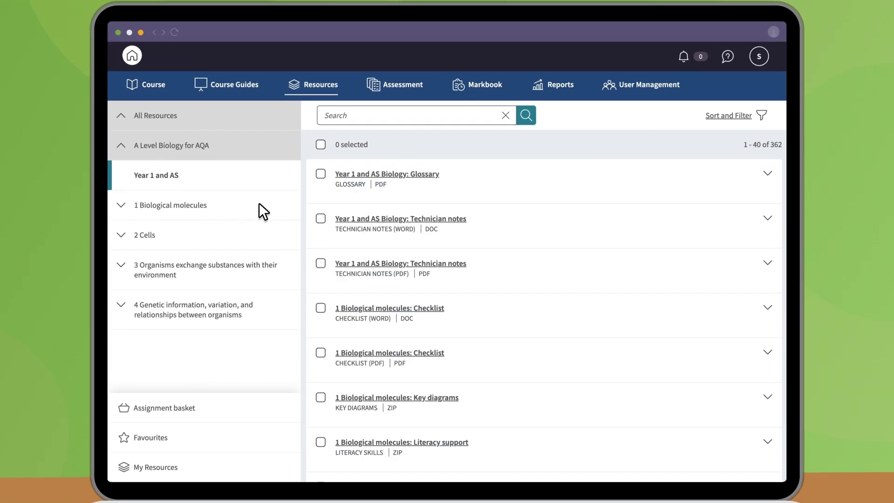
{"action": "left_click", "coordinate": [260, 203]}
{"action": "scroll", "coordinate": [546, 307], "scroll_direction": "down", "scroll_amount": 2}
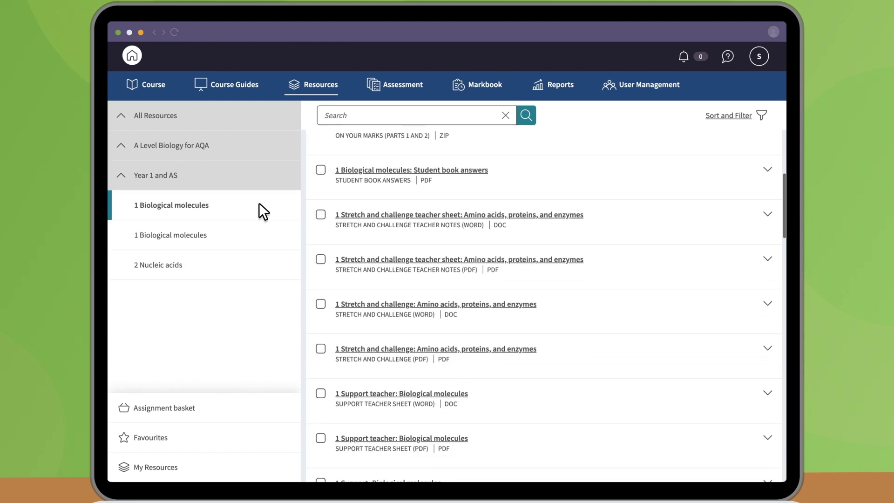
{"action": "scroll", "coordinate": [259, 203], "scroll_direction": "down", "scroll_amount": 3}
{"action": "scroll", "coordinate": [259, 203], "scroll_direction": "down", "scroll_amount": 3}
{"action": "scroll", "coordinate": [259, 203], "scroll_direction": "down", "scroll_amount": 2}
{"action": "scroll", "coordinate": [259, 203], "scroll_direction": "down", "scroll_amount": 1}
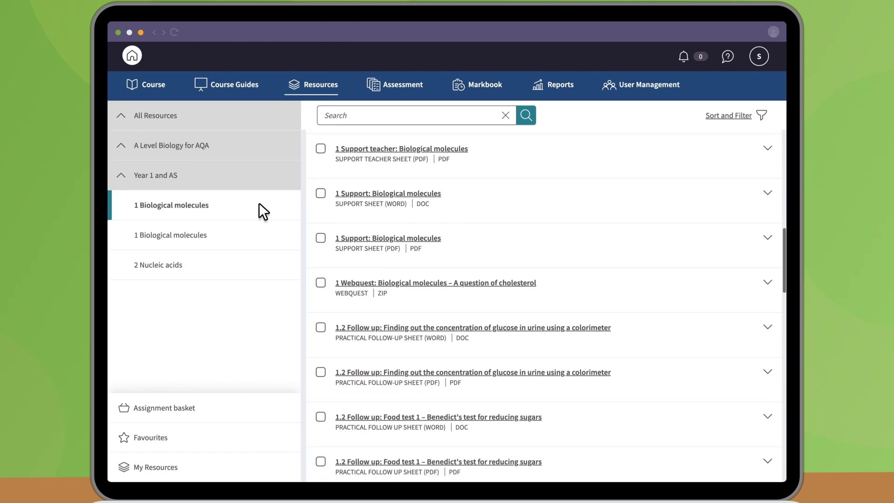
{"action": "scroll", "coordinate": [259, 203], "scroll_direction": "down", "scroll_amount": 3}
{"action": "scroll", "coordinate": [260, 202], "scroll_direction": "down", "scroll_amount": 2}
{"action": "scroll", "coordinate": [259, 203], "scroll_direction": "down", "scroll_amount": 2}
{"action": "scroll", "coordinate": [259, 203], "scroll_direction": "down", "scroll_amount": 2}
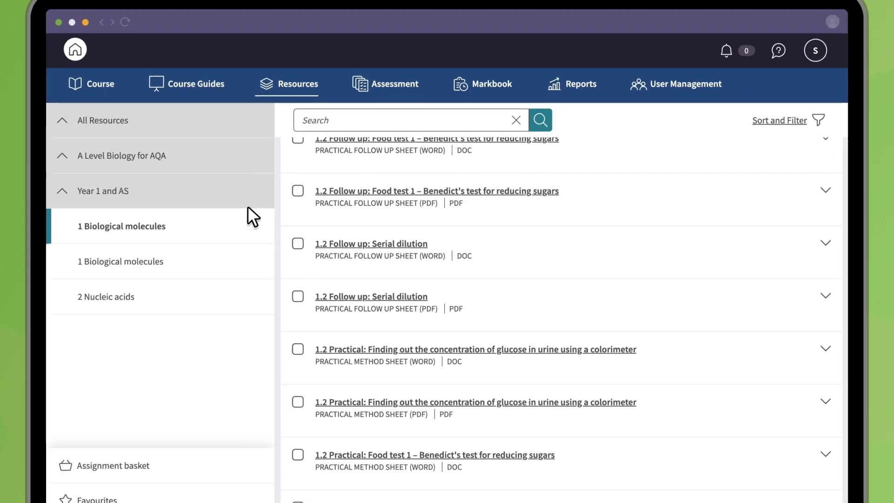
Try the Biological molecules objective test through question 3 of 12, then close it.
{"action": "left_click", "coordinate": [400, 89]}
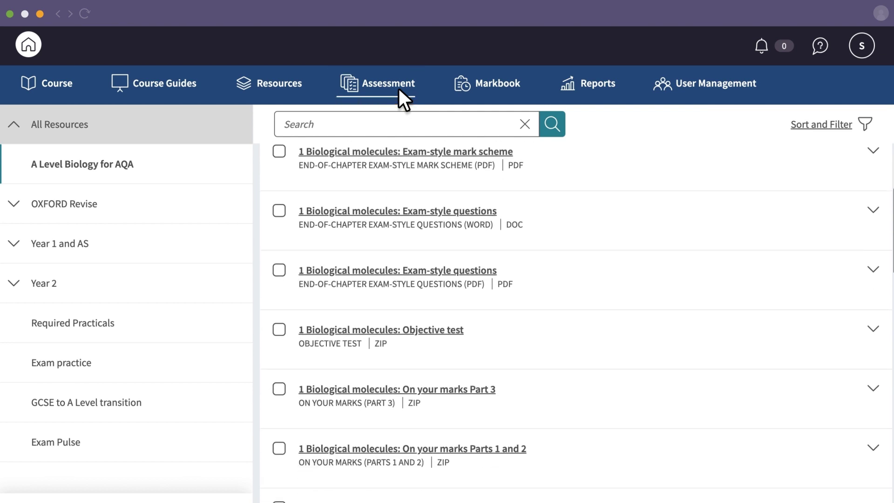
{"action": "left_click", "coordinate": [456, 330]}
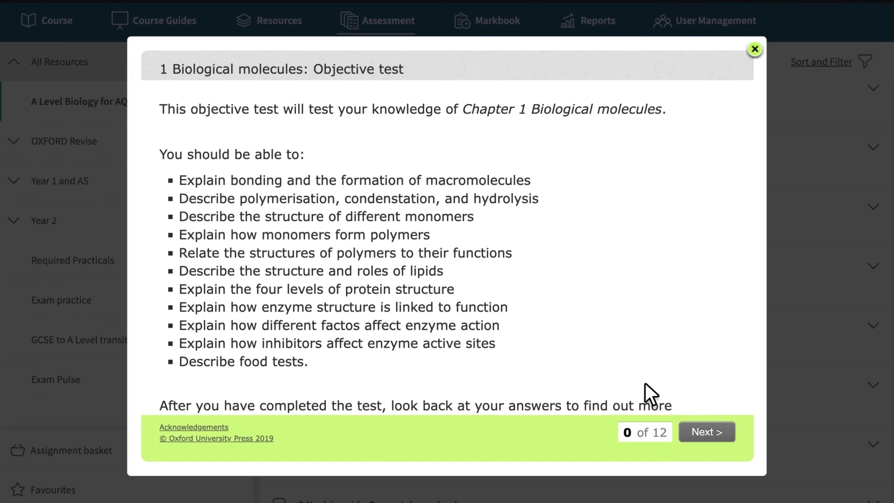
{"action": "left_click", "coordinate": [705, 427]}
{"action": "left_click", "coordinate": [720, 425]}
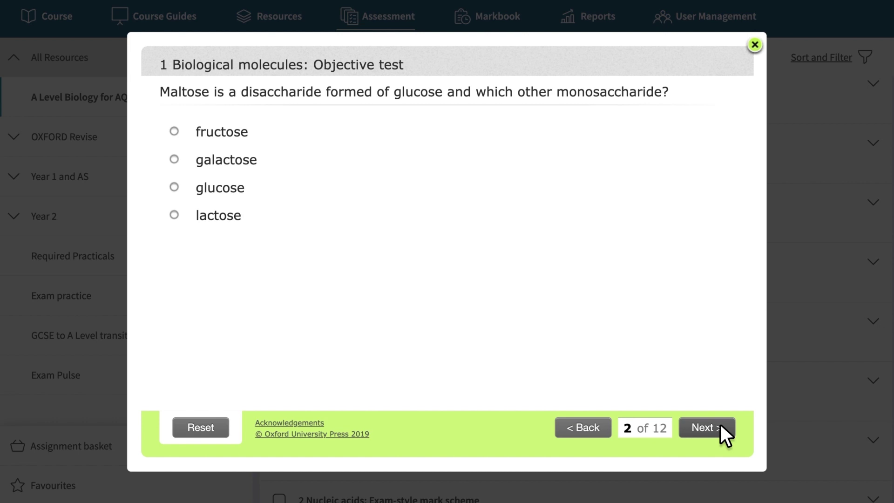
{"action": "left_click", "coordinate": [720, 425]}
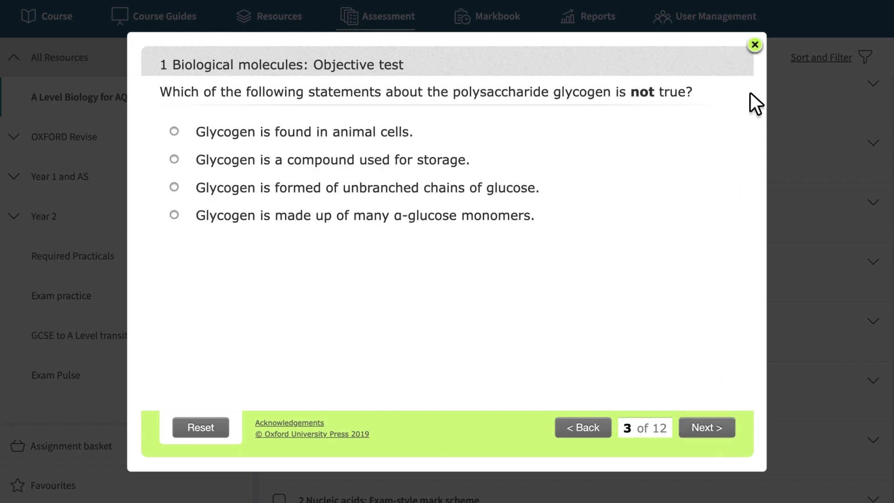
{"action": "left_click", "coordinate": [756, 44]}
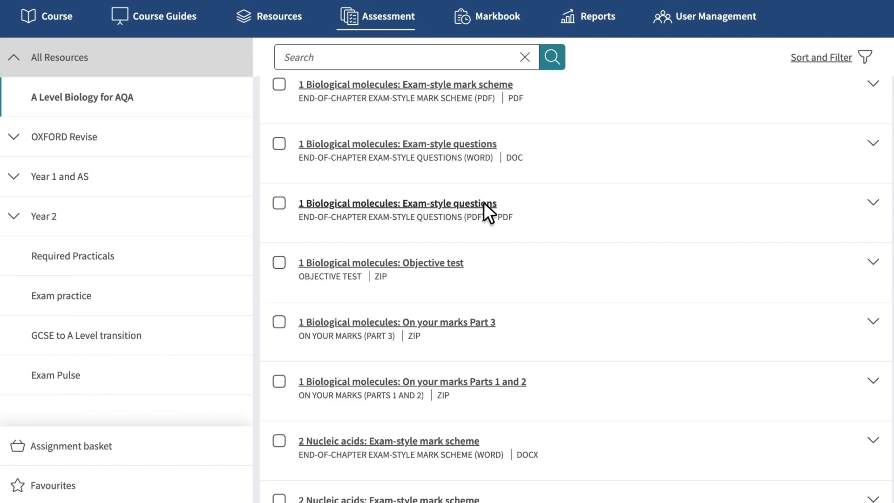
View the exam-style questions PDF, search 'required practical', then list Required Practicals.
{"action": "left_click", "coordinate": [450, 203]}
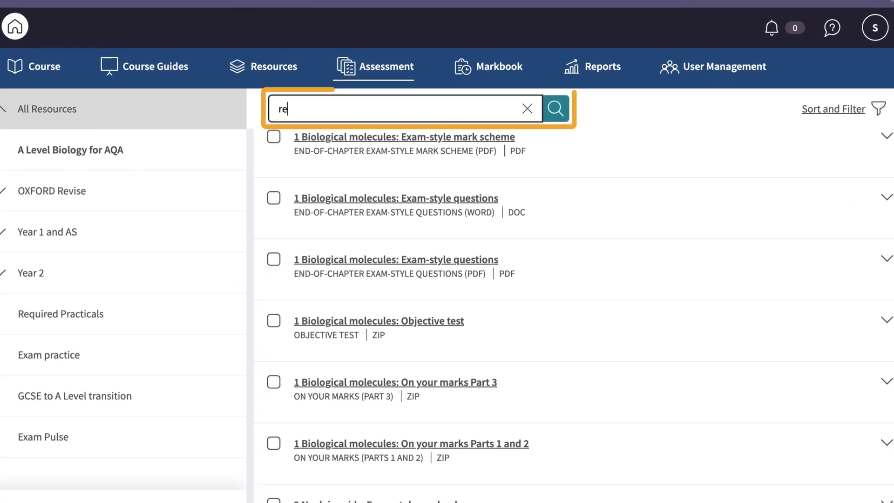
{"action": "type", "text": "required"}
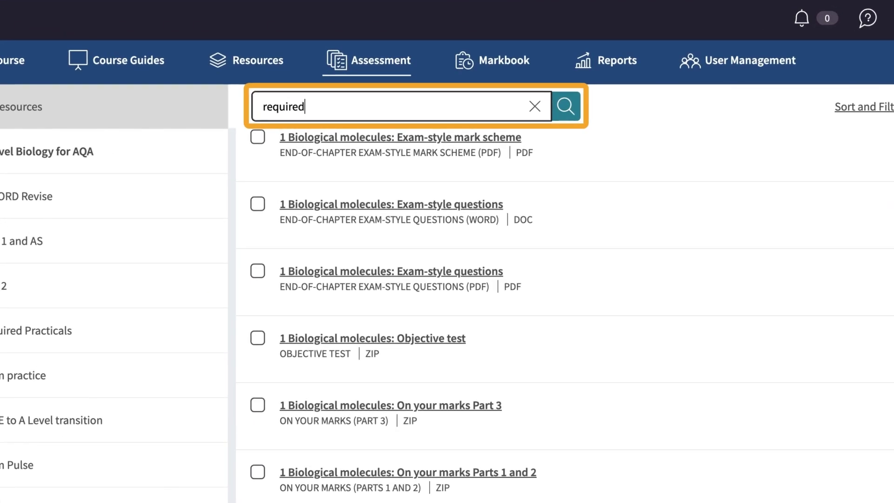
{"action": "type", "text": " practical"}
{"action": "left_click", "coordinate": [567, 103]}
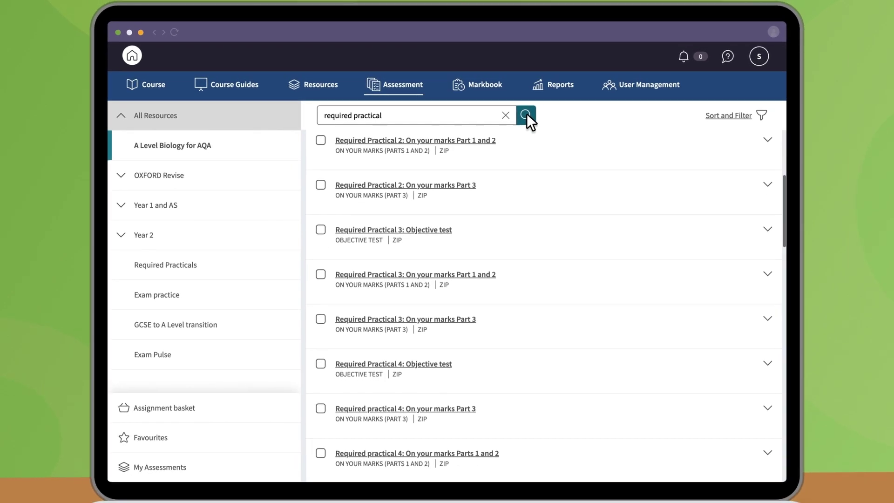
{"action": "scroll", "coordinate": [527, 279], "scroll_direction": "down", "scroll_amount": 3}
{"action": "left_click", "coordinate": [506, 115]}
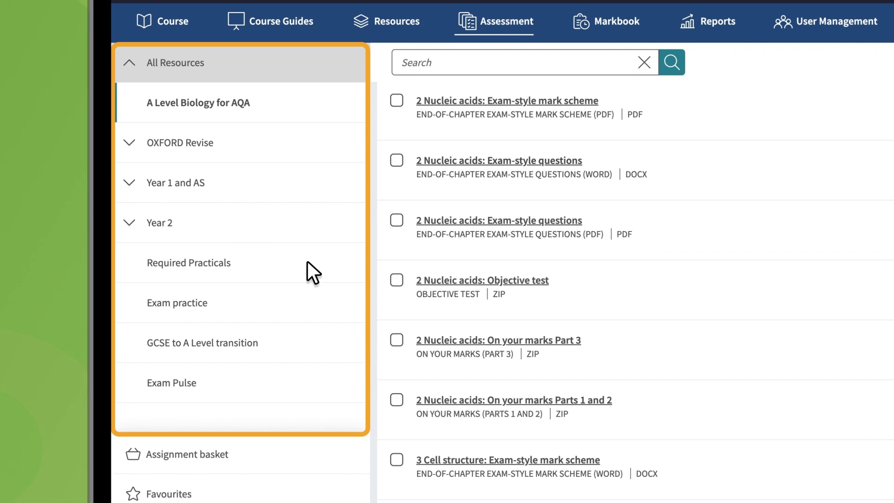
{"action": "left_click", "coordinate": [308, 261]}
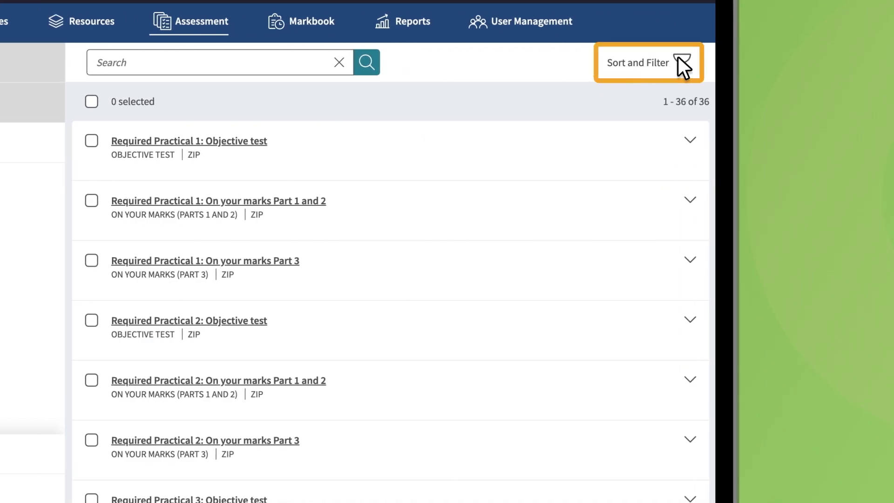
Filter the Required Practicals list to the Interactive content type.
{"action": "left_click", "coordinate": [679, 60]}
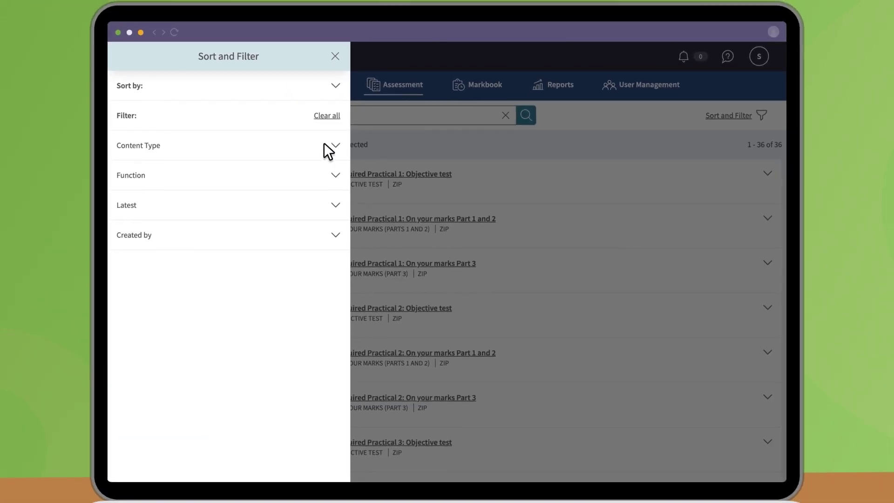
{"action": "left_click", "coordinate": [289, 145]}
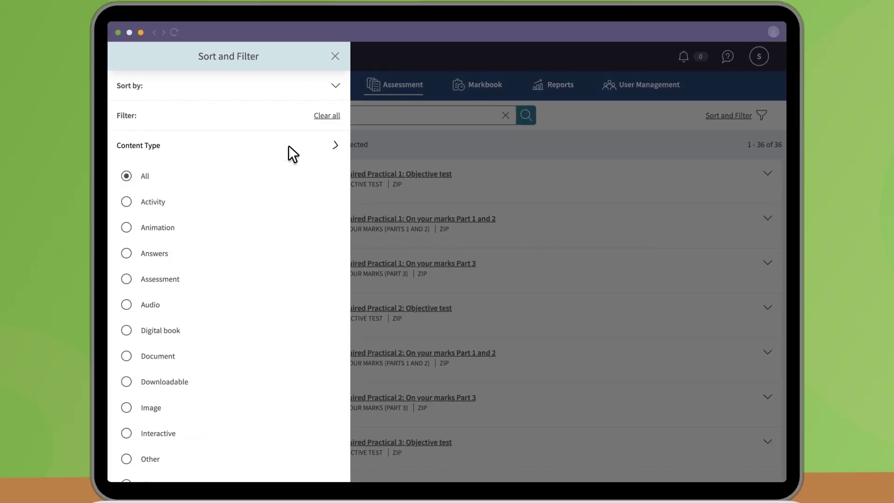
{"action": "left_click", "coordinate": [179, 434]}
{"action": "left_click", "coordinate": [334, 56]}
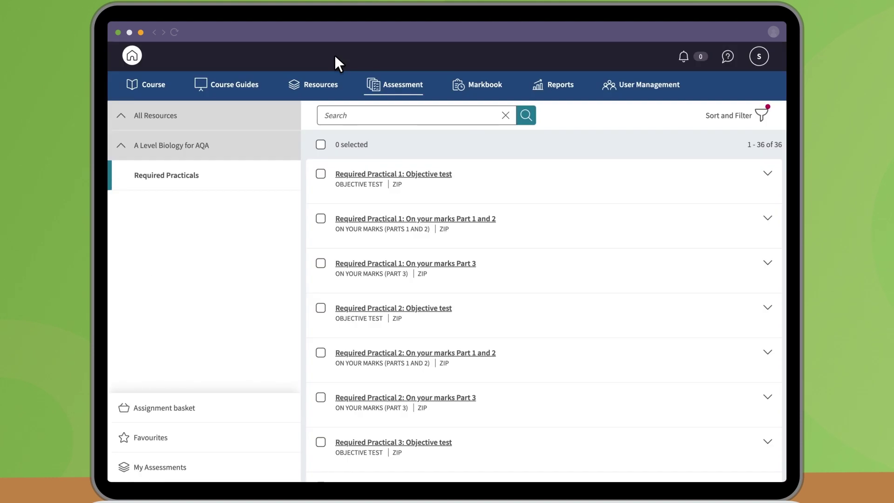
Assign Required Practical 1: Objective test with dates 19 to 27 October.
{"action": "left_click", "coordinate": [320, 174]}
{"action": "left_click", "coordinate": [354, 117]}
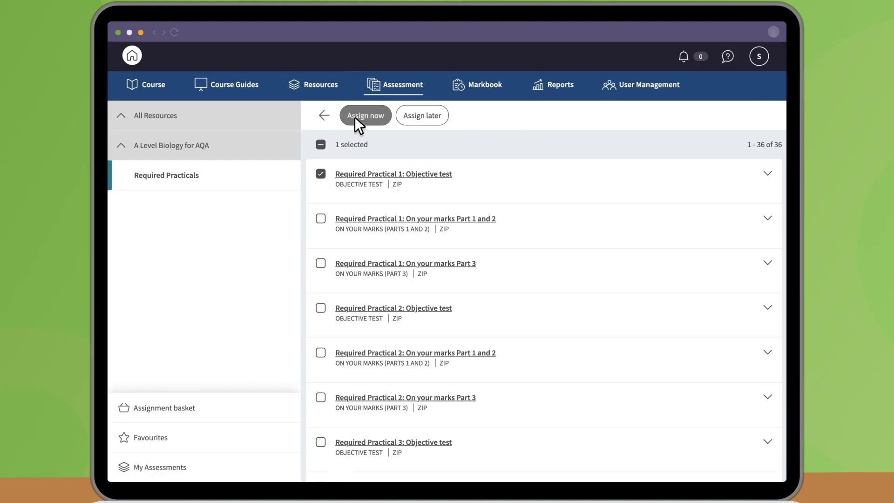
{"action": "left_click", "coordinate": [354, 117]}
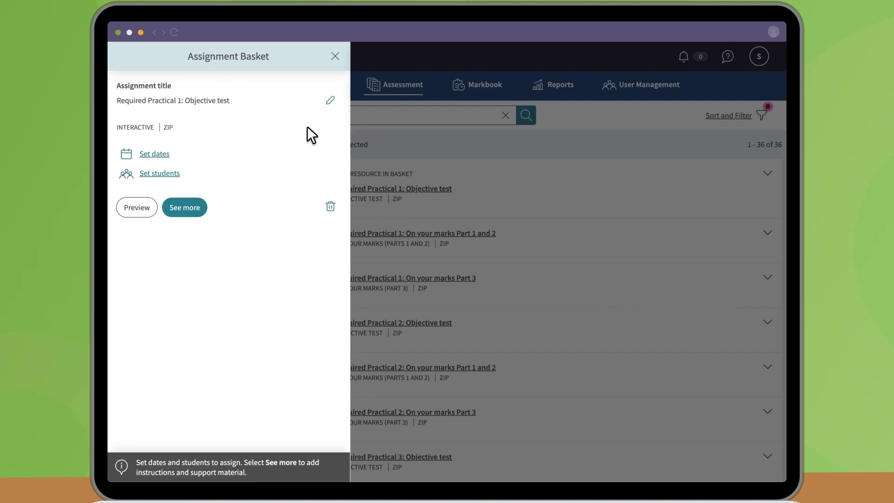
{"action": "left_click", "coordinate": [162, 154]}
{"action": "left_click", "coordinate": [271, 233]}
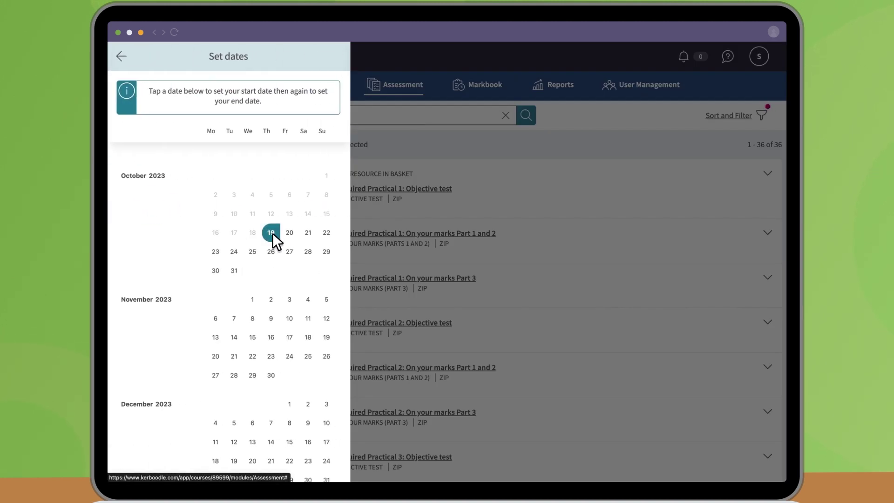
{"action": "left_click", "coordinate": [290, 251]}
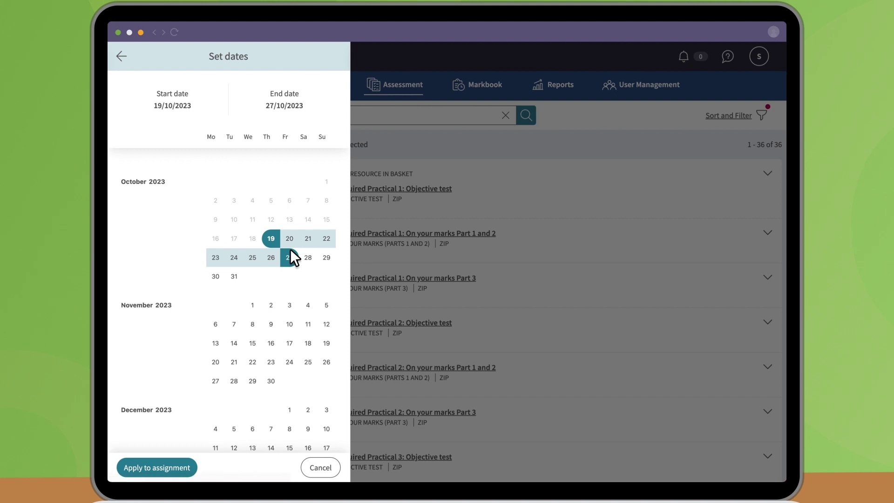
{"action": "left_click", "coordinate": [187, 463]}
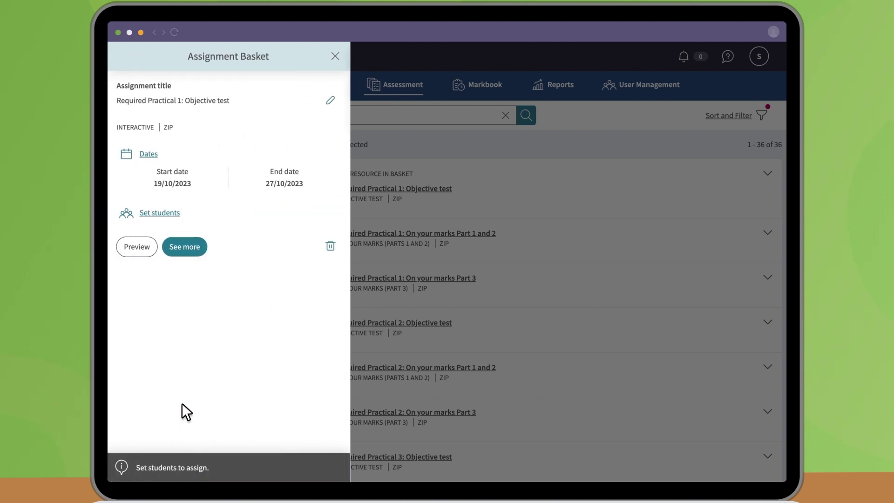
Give the assignment to the Year 12 class and set it.
{"action": "left_click", "coordinate": [164, 211]}
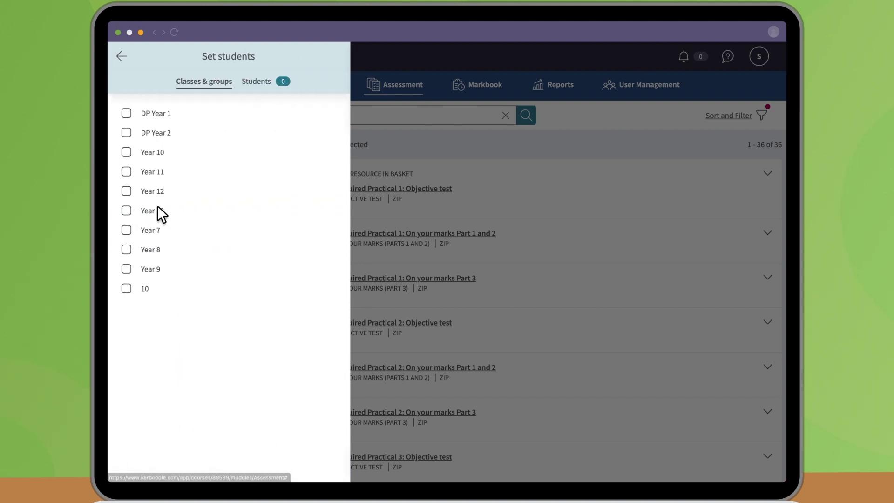
{"action": "left_click", "coordinate": [126, 192]}
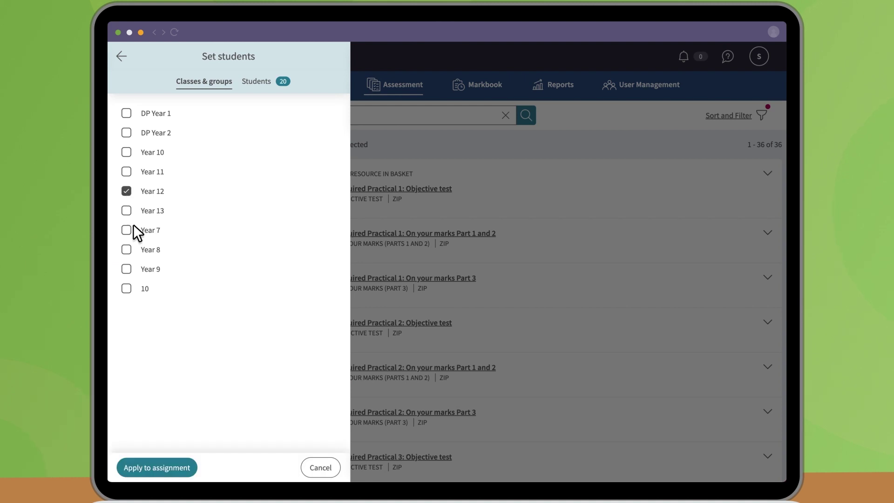
{"action": "left_click", "coordinate": [157, 468]}
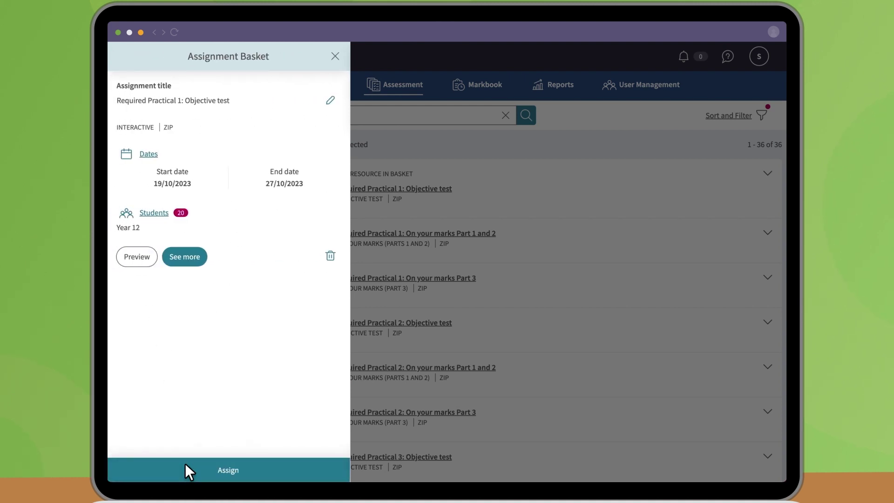
{"action": "left_click", "coordinate": [185, 469]}
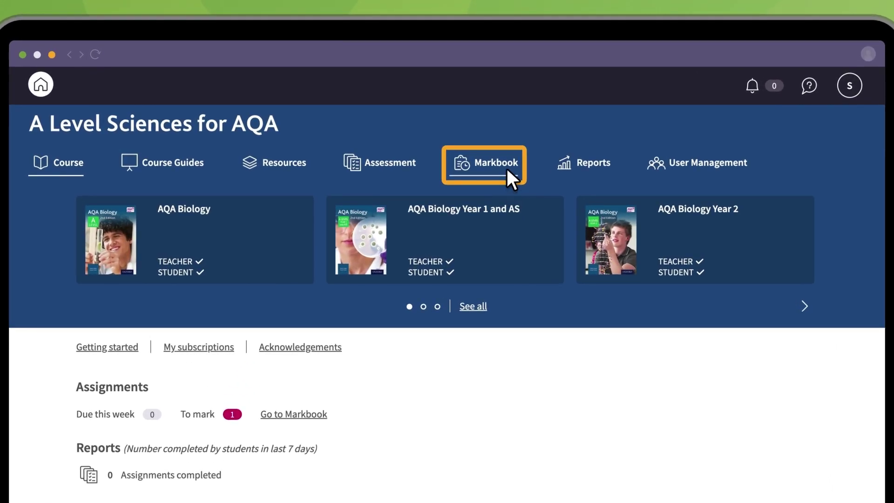
Submit a mark of 17/22 for Test Student81 on OXFORD Revise Synoptic Paper 1.
{"action": "left_click", "coordinate": [496, 166]}
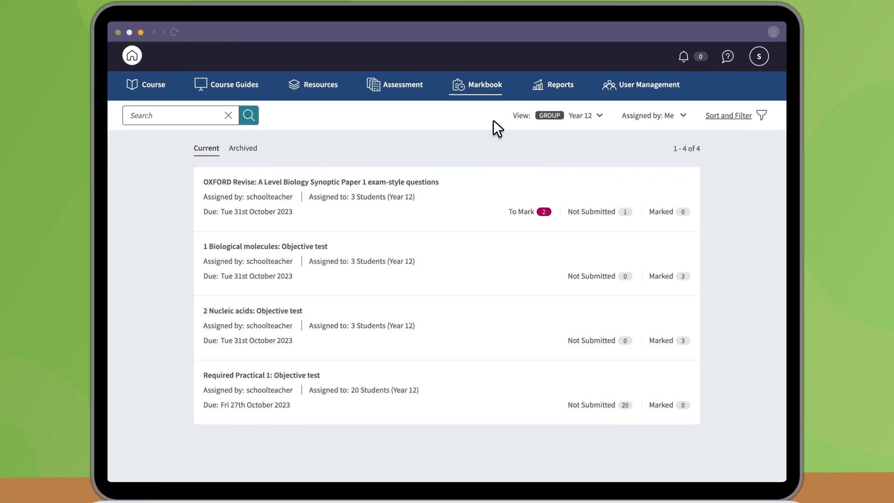
{"action": "left_click", "coordinate": [439, 184]}
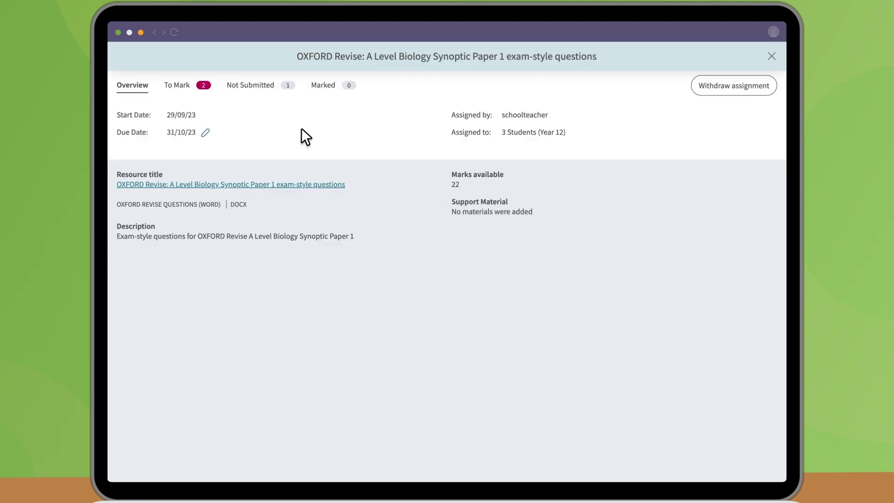
{"action": "left_click", "coordinate": [201, 86]}
{"action": "left_click", "coordinate": [294, 166]}
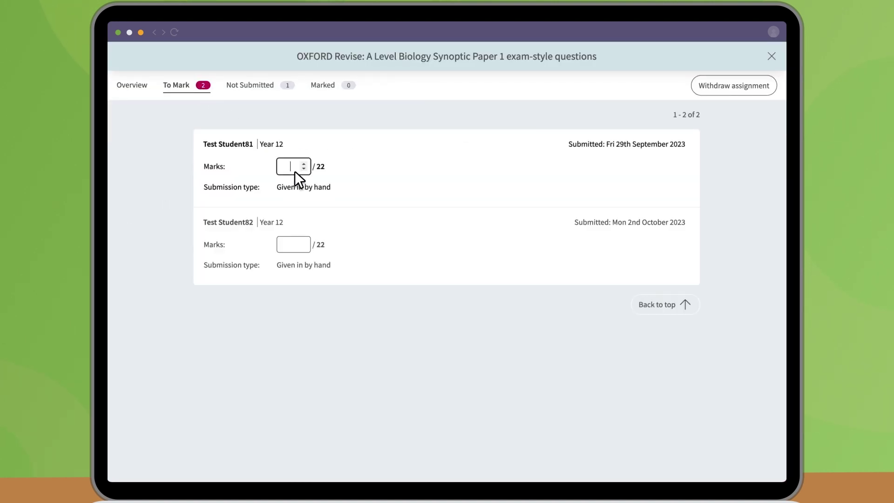
{"action": "type", "text": "17"}
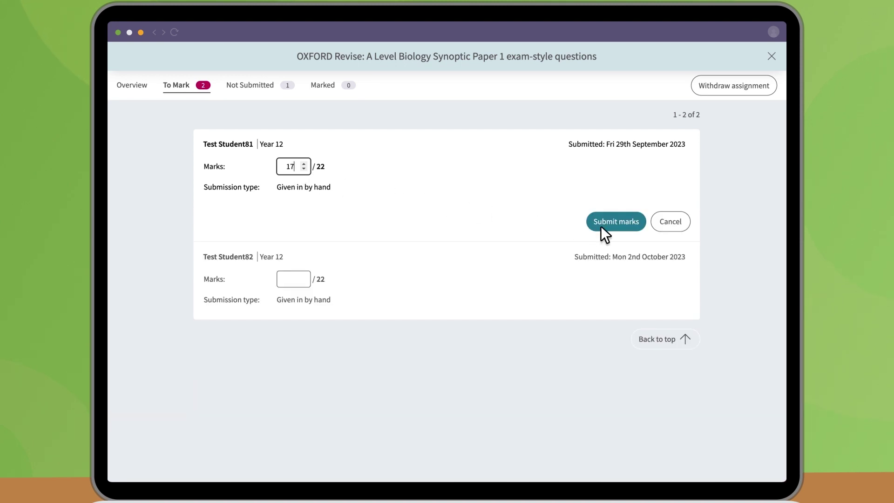
{"action": "left_click", "coordinate": [606, 224]}
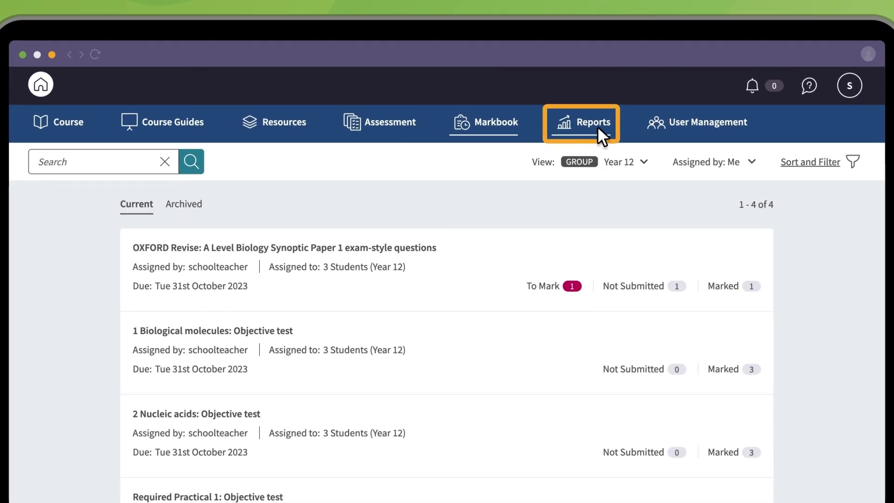
Check the Year 12 2 Nucleic acids test results, then view Test Student82's report.
{"action": "left_click", "coordinate": [597, 127]}
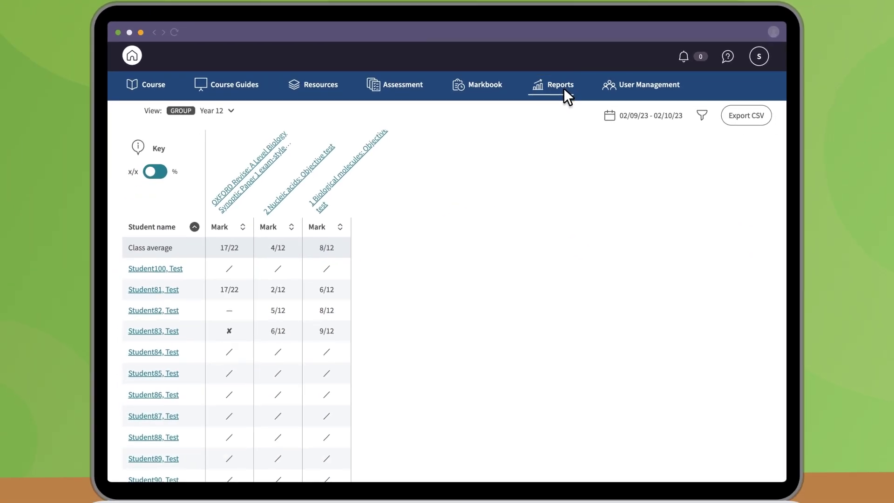
{"action": "left_click", "coordinate": [291, 188]}
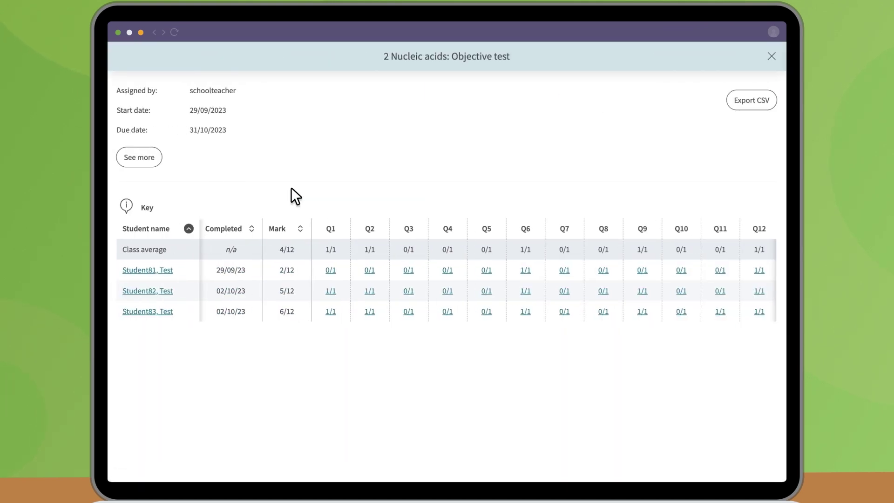
{"action": "left_click", "coordinate": [772, 56]}
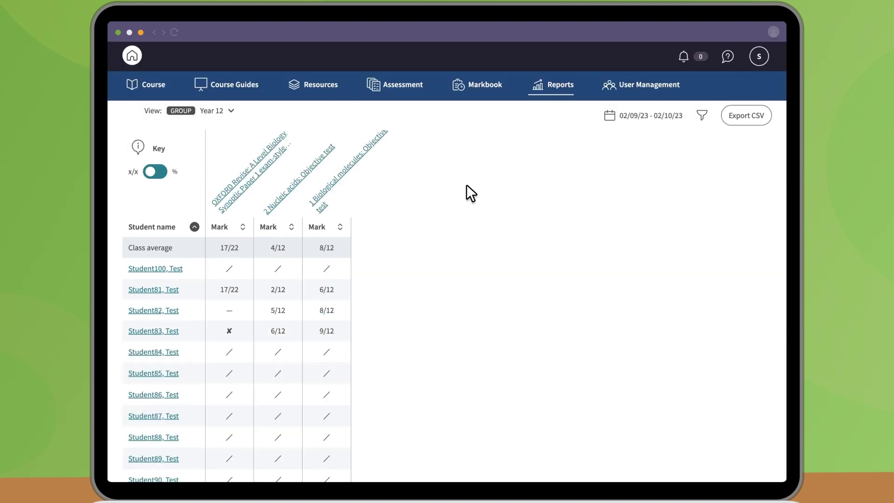
{"action": "left_click", "coordinate": [174, 312]}
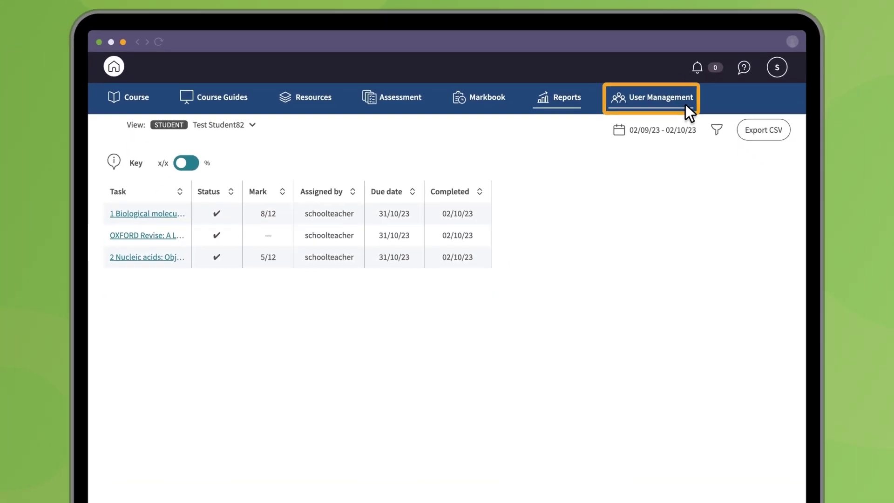
In User Management, view Manage Teaching Groups, then bring up the Invite More Teachers form.
{"action": "left_click", "coordinate": [738, 156]}
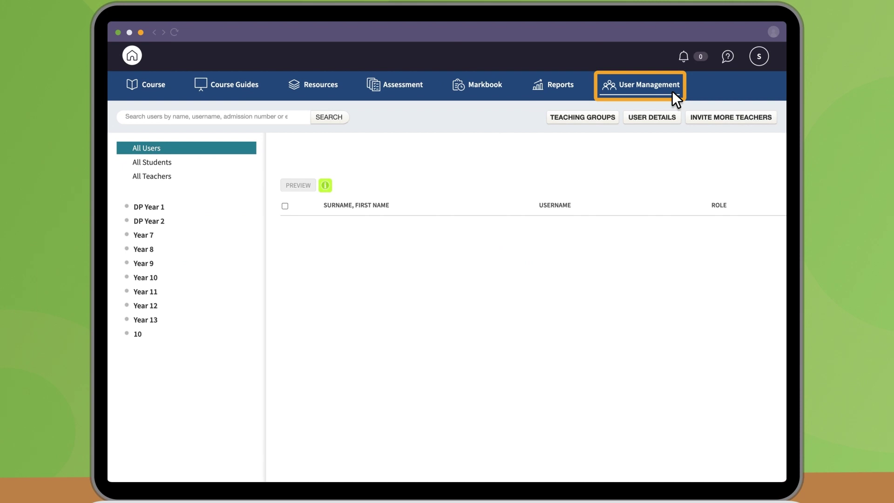
{"action": "left_click", "coordinate": [605, 118]}
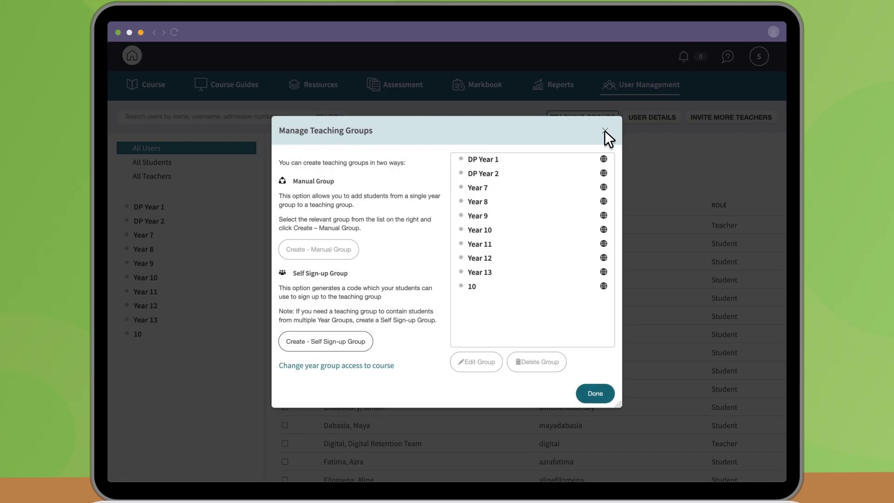
{"action": "left_click", "coordinate": [605, 131]}
{"action": "left_click", "coordinate": [744, 118]}
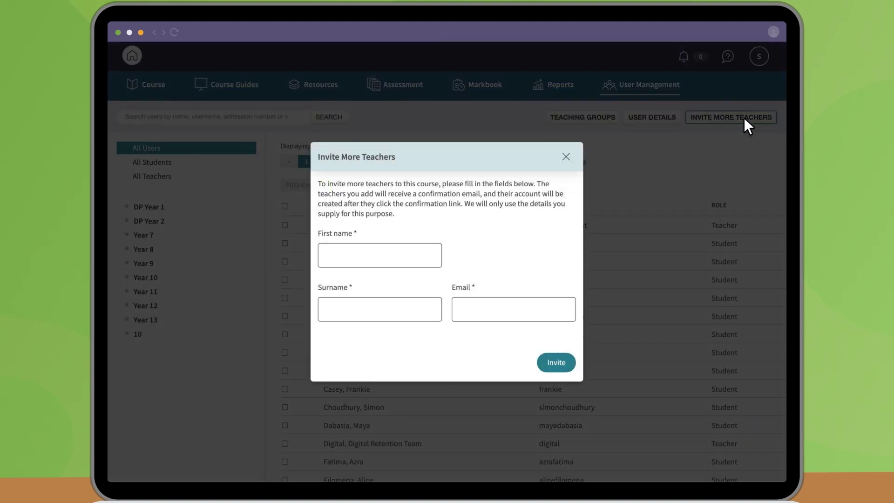